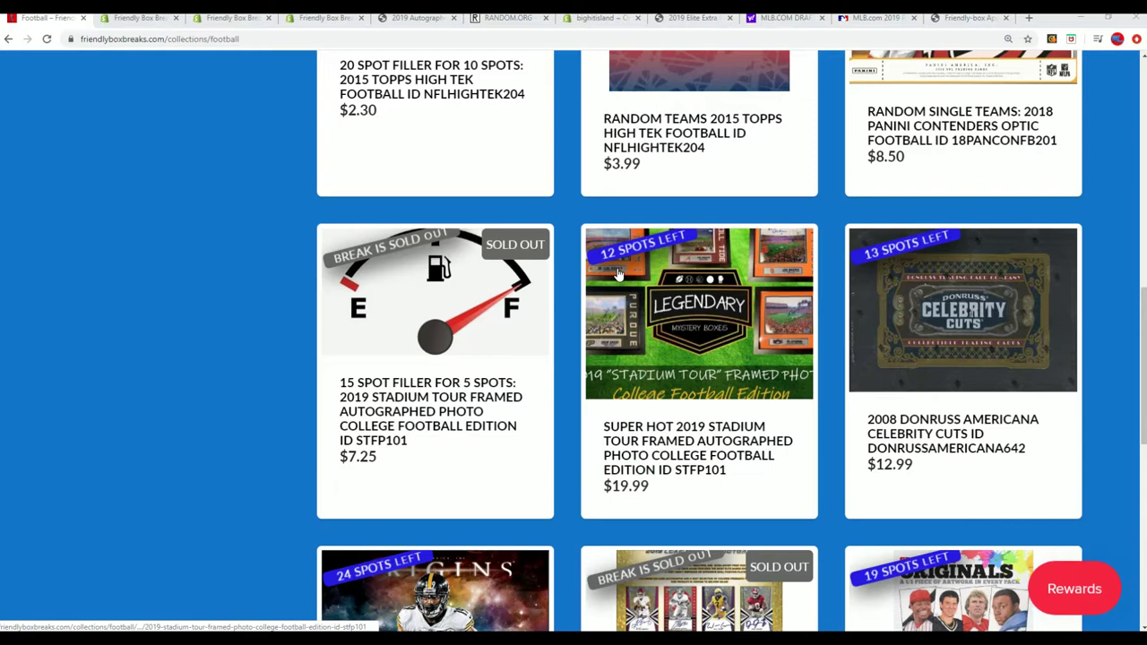
# Select the $7.25 price under the 15 SPOT FILLER card on the Football collection page
pyautogui.moveTo(381, 459); pyautogui.dragTo(346, 459)
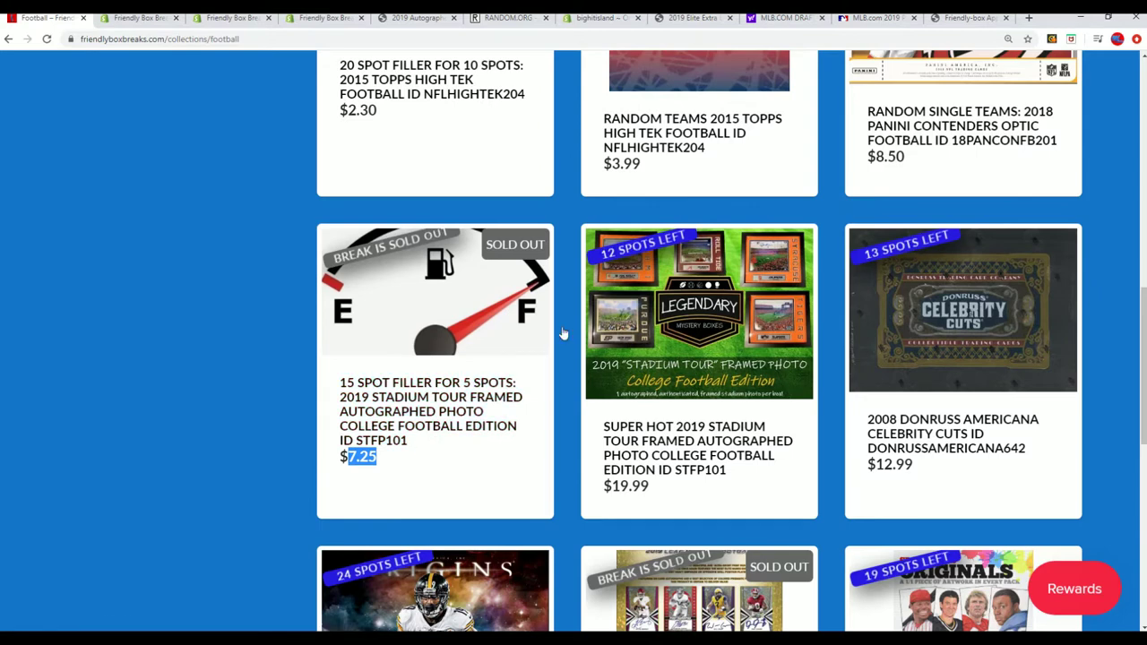
# Copy the fifteen filler names from Notepad into the RANDOM.ORG List Randomizer field
pyautogui.click(520, 18)
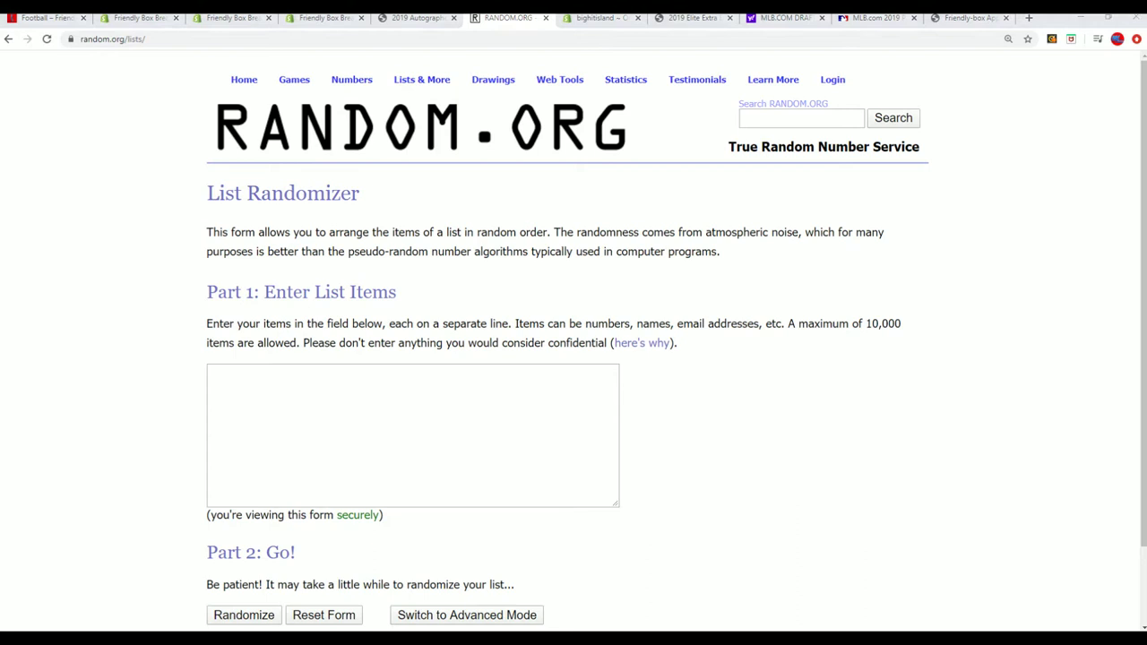
pyautogui.hotkey('alt', 'Tab')
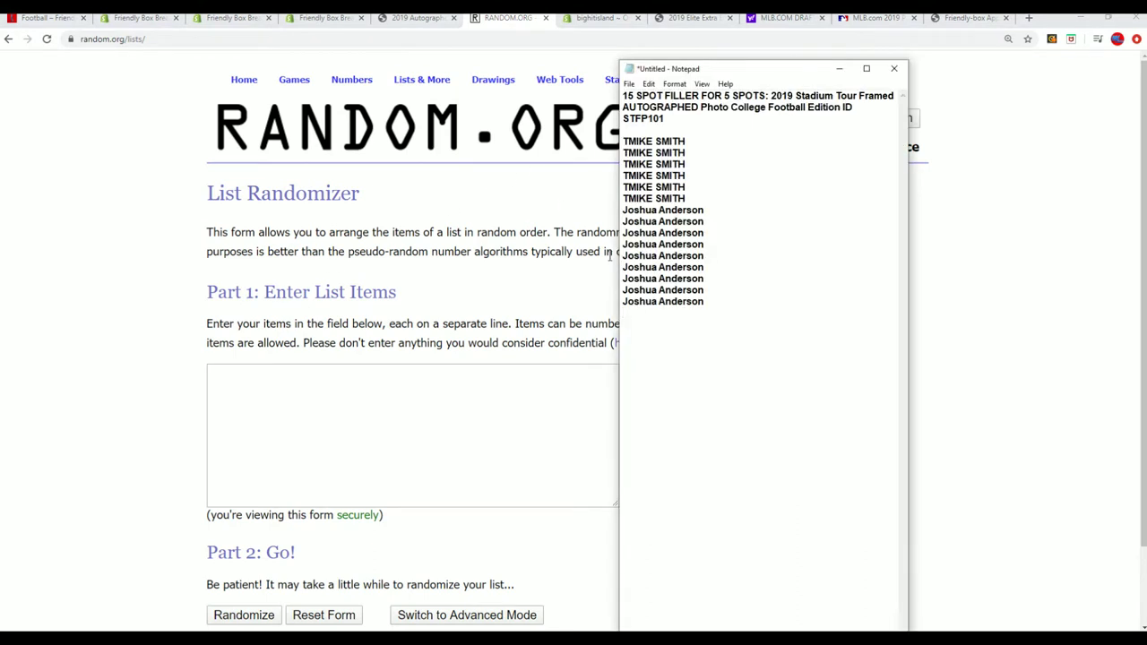
pyautogui.moveTo(705, 301); pyautogui.dragTo(624, 141)
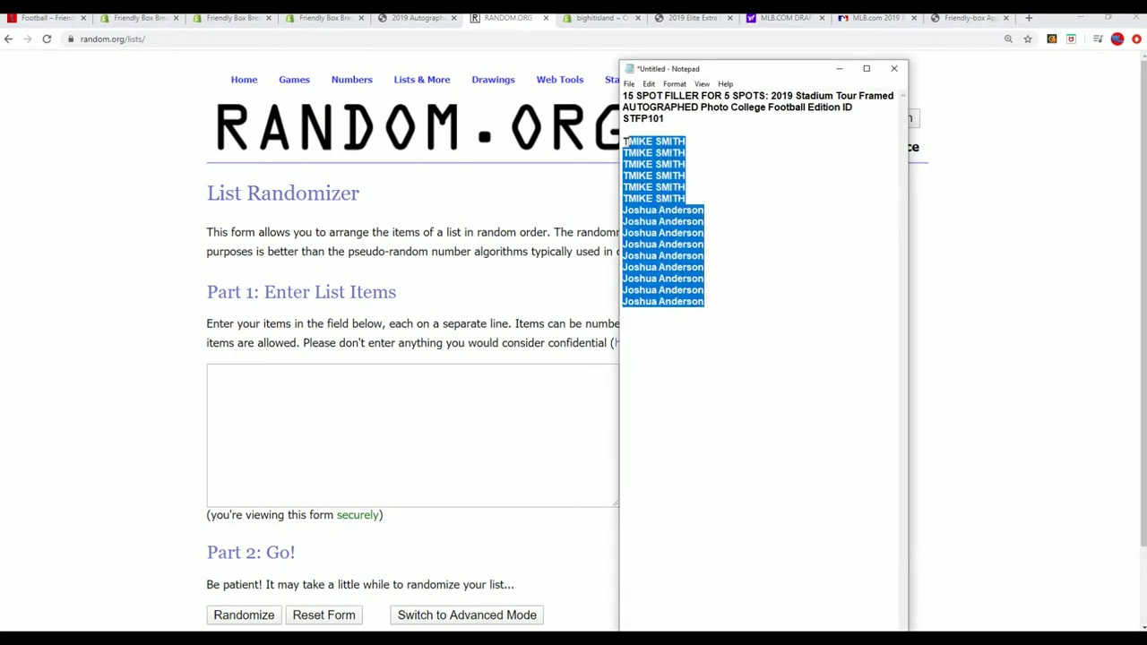
pyautogui.rightClick(636, 155)
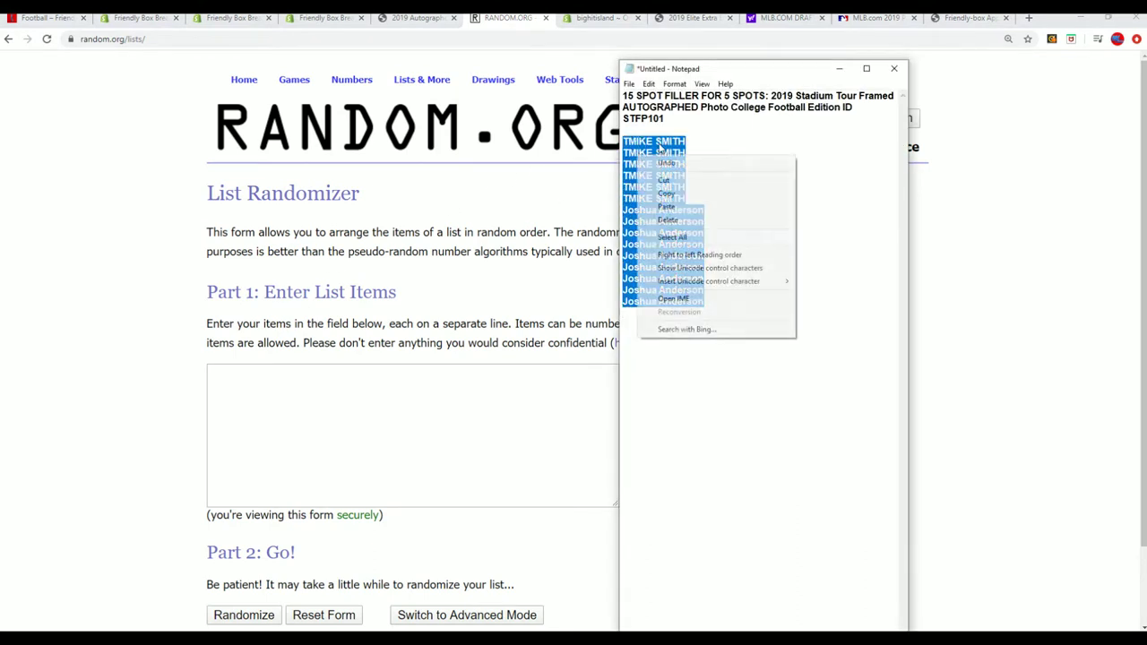
pyautogui.click(666, 195)
pyautogui.rightClick(244, 378)
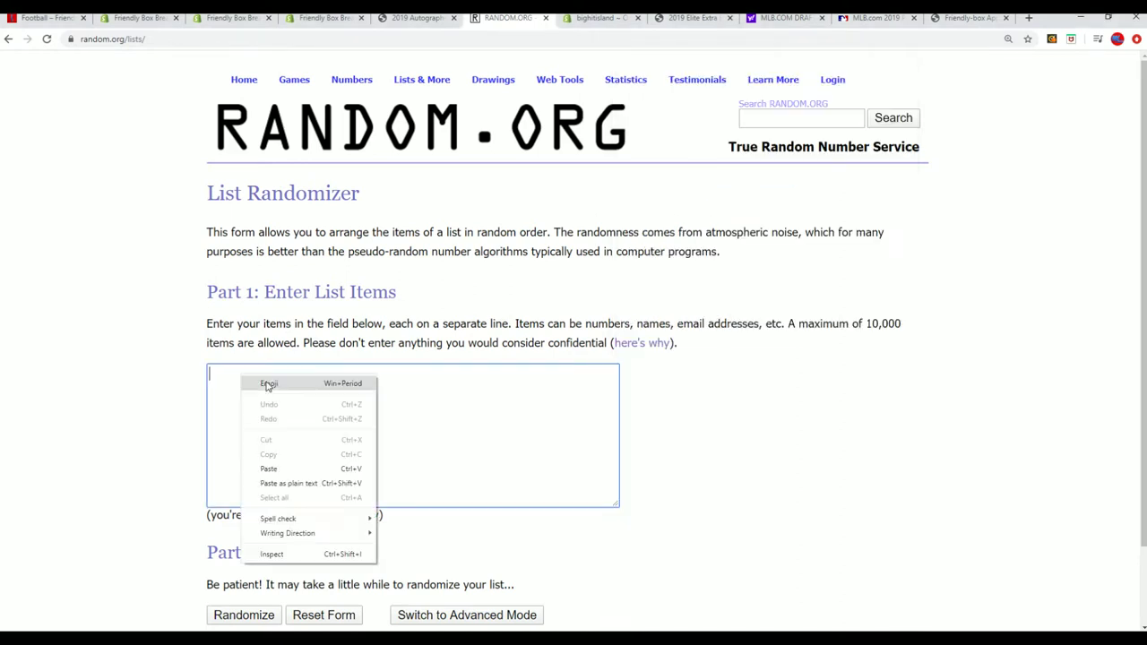
pyautogui.click(276, 468)
pyautogui.scroll(-2, 538, 493)
# Reshuffle the fifteen-name list with Again! until it shows seven randomizations
pyautogui.click(224, 522)
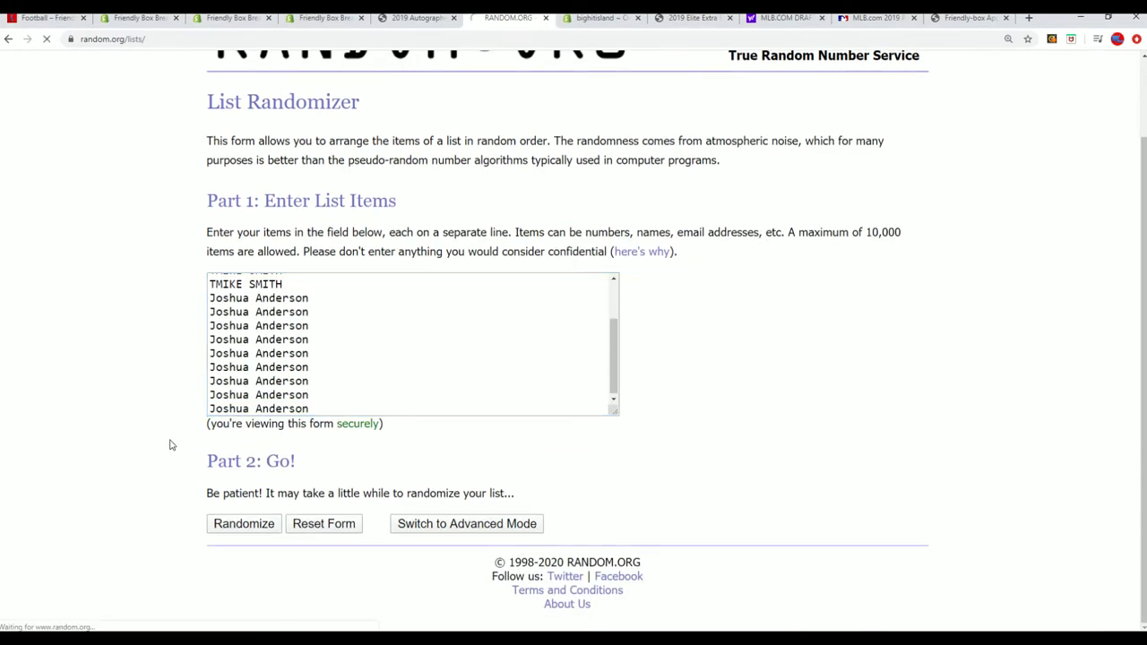
pyautogui.click(224, 524)
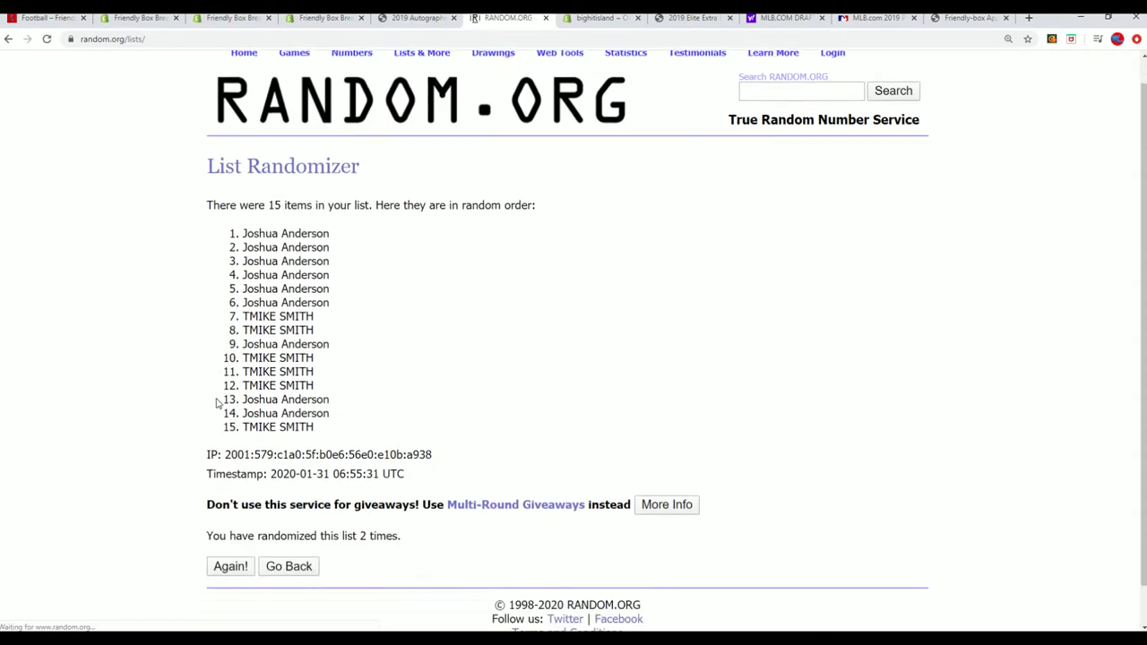
pyautogui.click(229, 524)
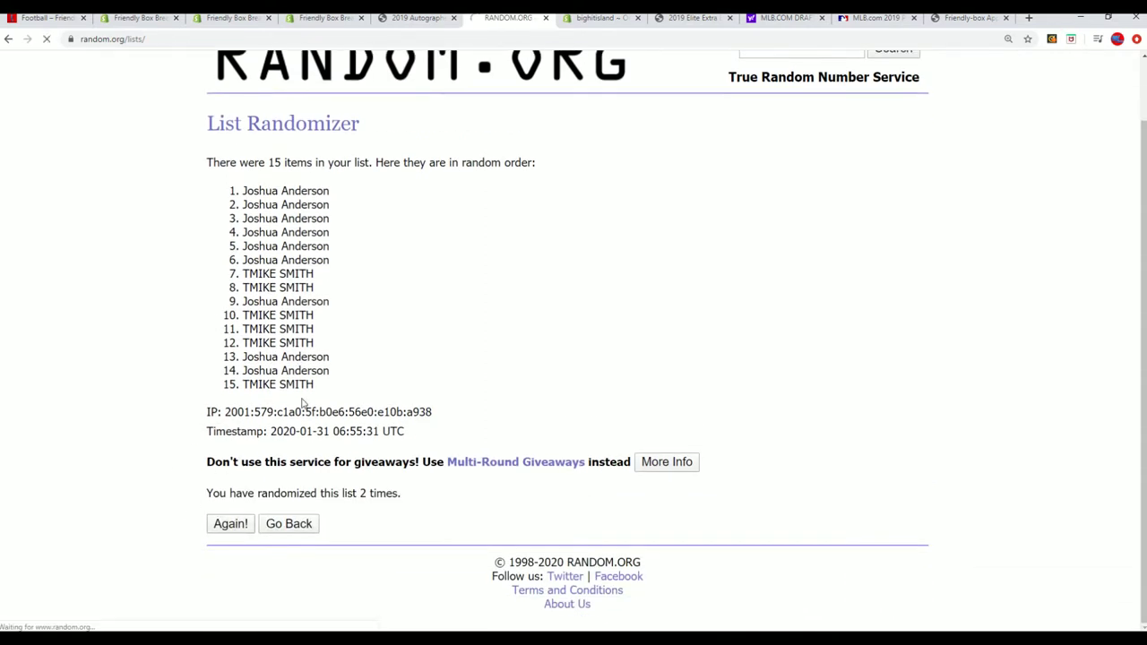
pyautogui.click(229, 524)
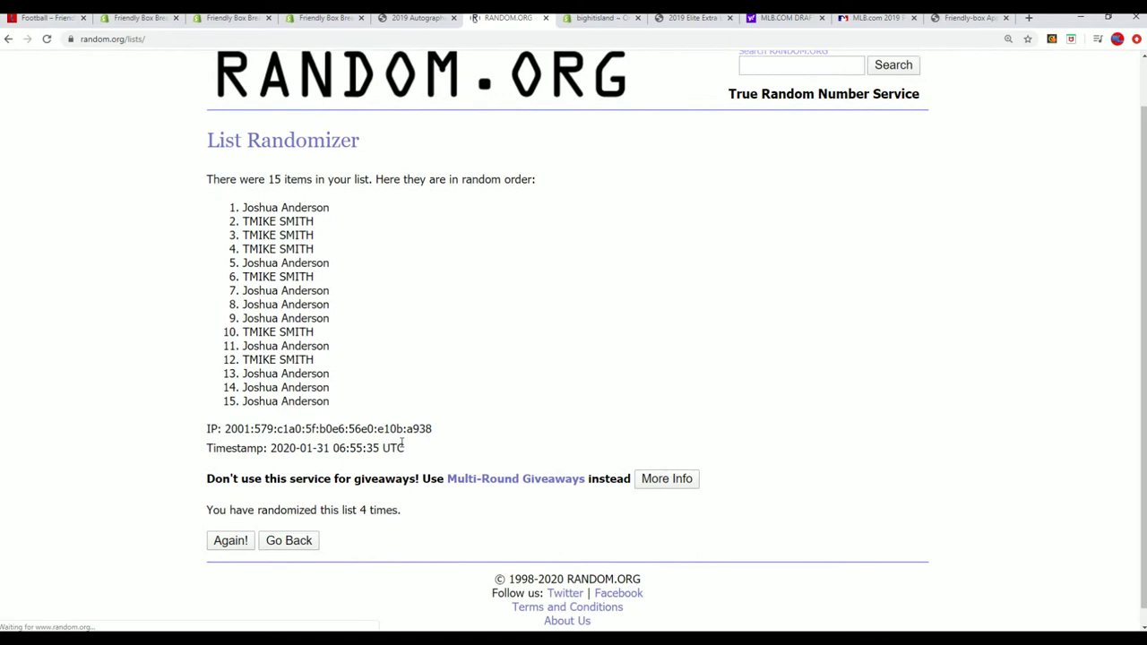
pyautogui.click(225, 528)
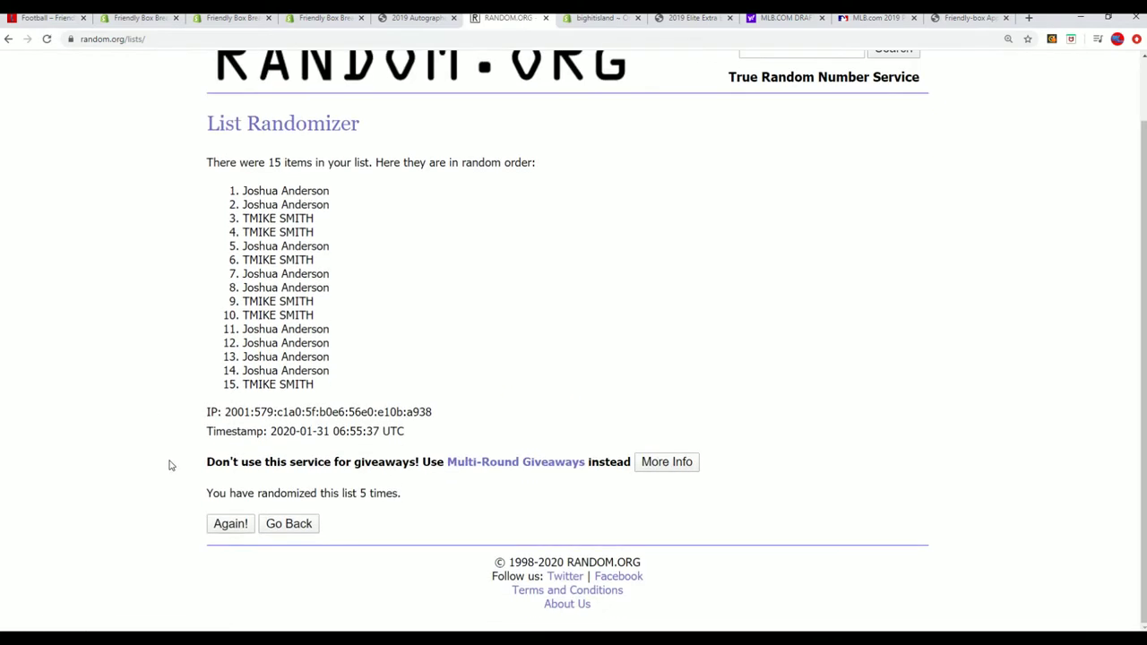
pyautogui.click(235, 533)
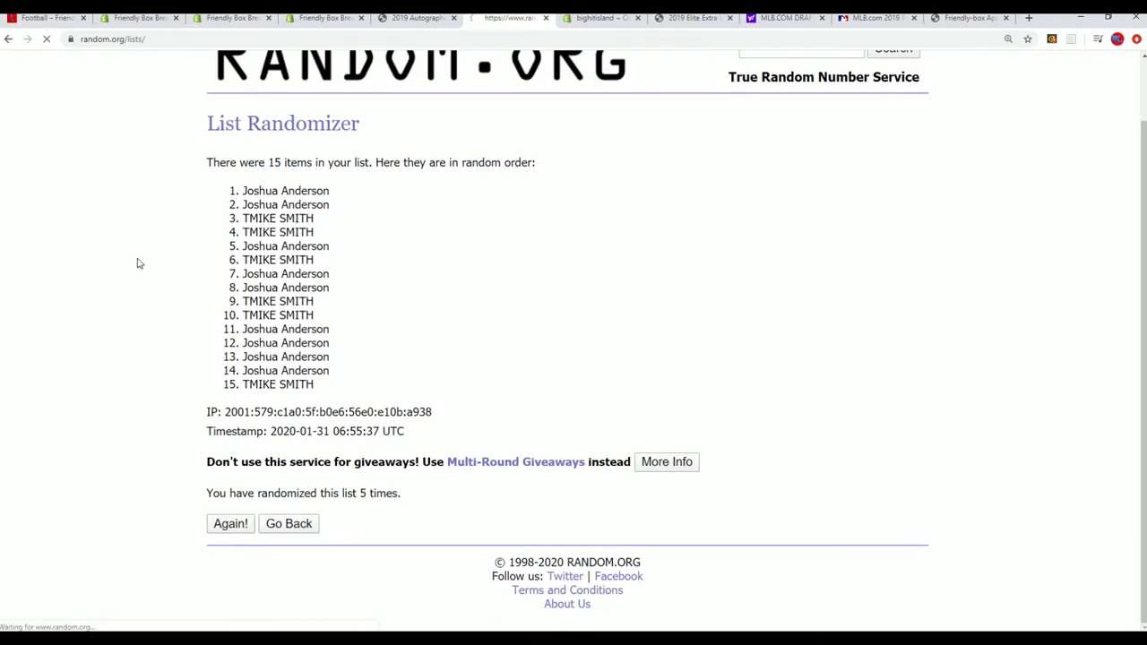
pyautogui.scroll(-2, 152, 322)
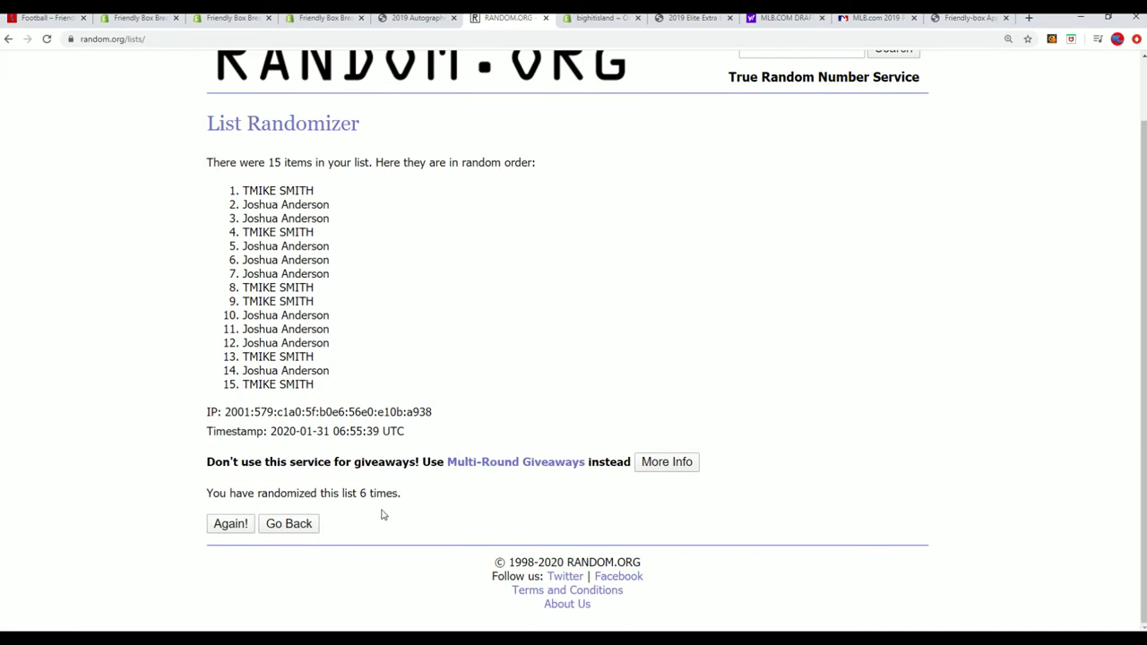
pyautogui.click(230, 526)
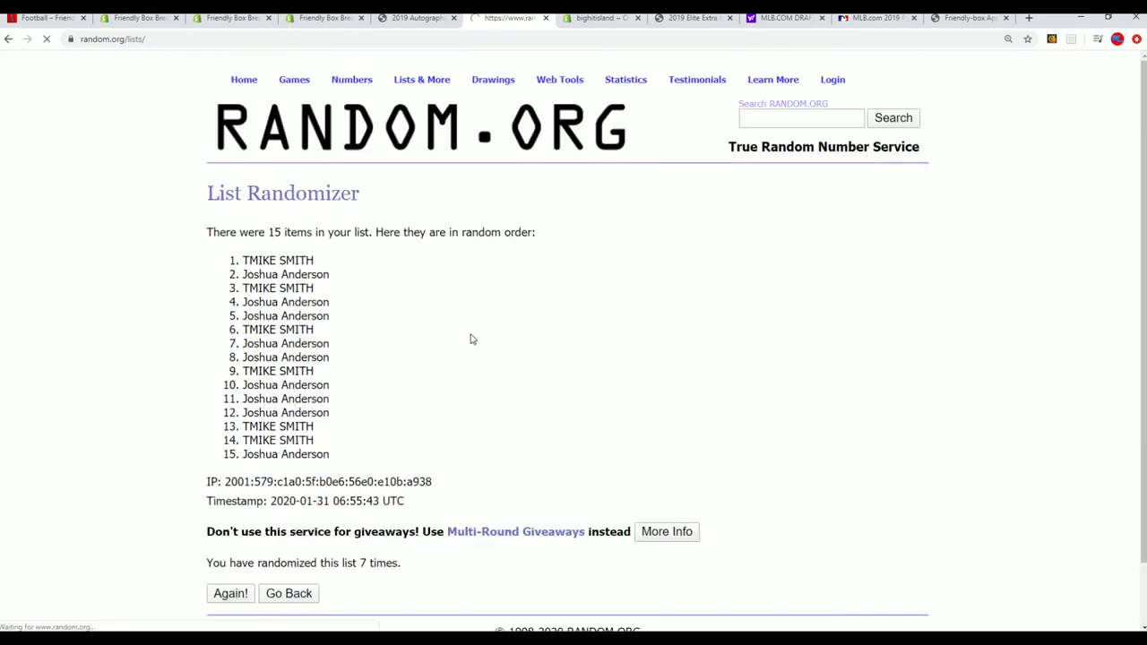
# Copy the top five names from the final shuffle result
pyautogui.moveTo(338, 316); pyautogui.dragTo(242, 259)
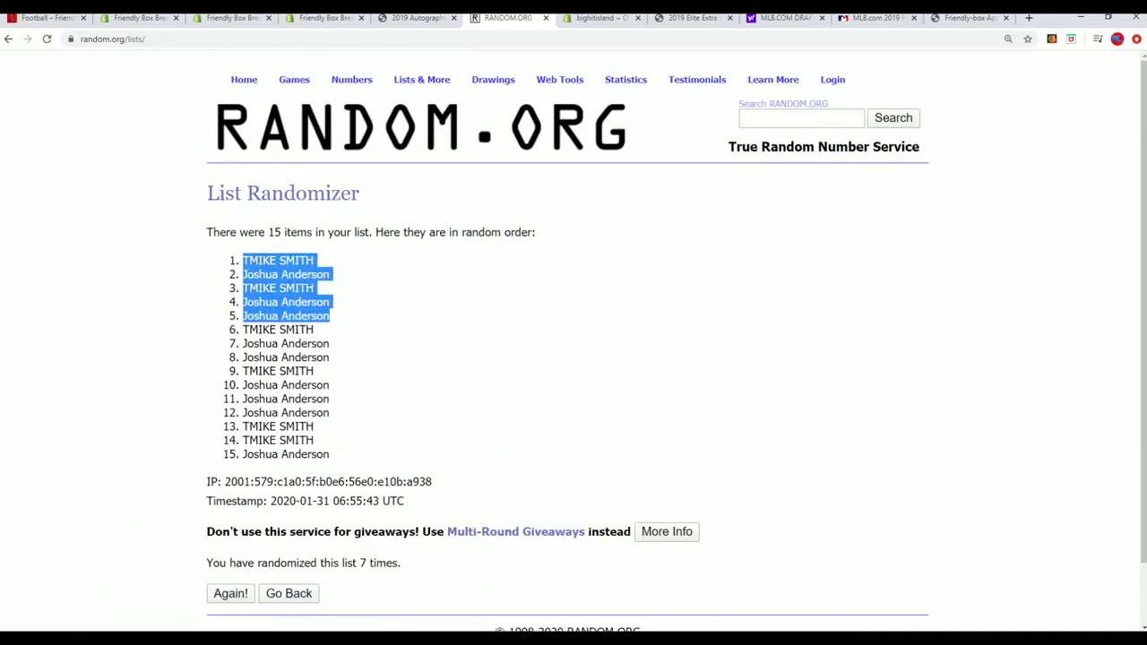
pyautogui.rightClick(254, 261)
pyautogui.click(289, 272)
# Paste the five names below the Notepad list, then select STFP101 on the Football page
pyautogui.hotkey('alt', 'Tab')
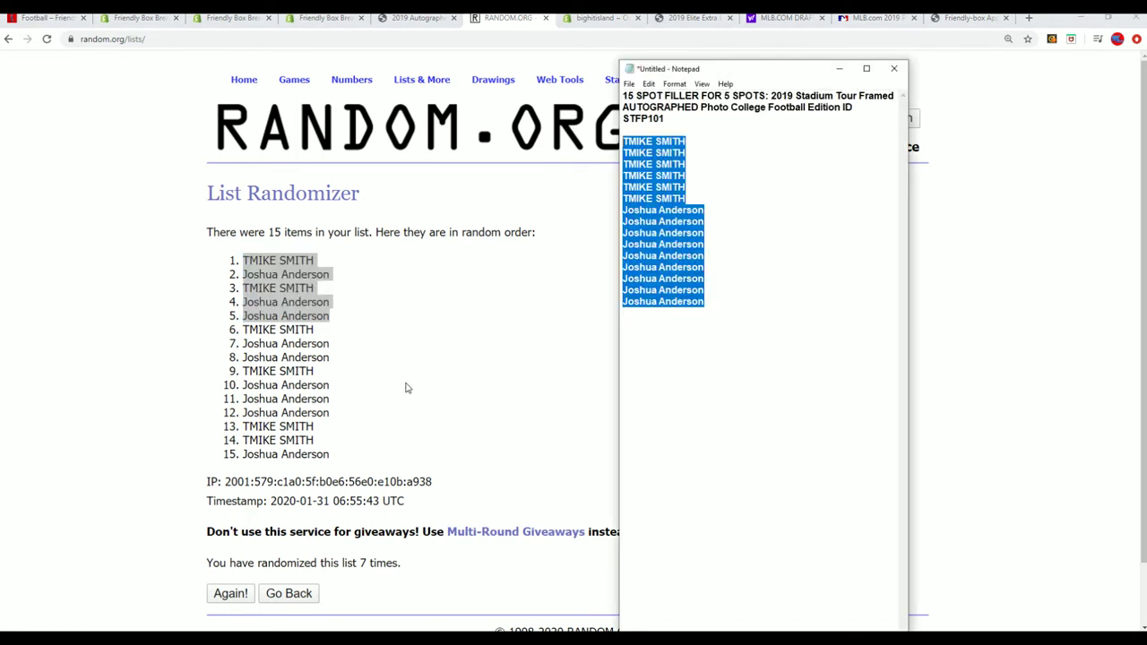
pyautogui.click(712, 309)
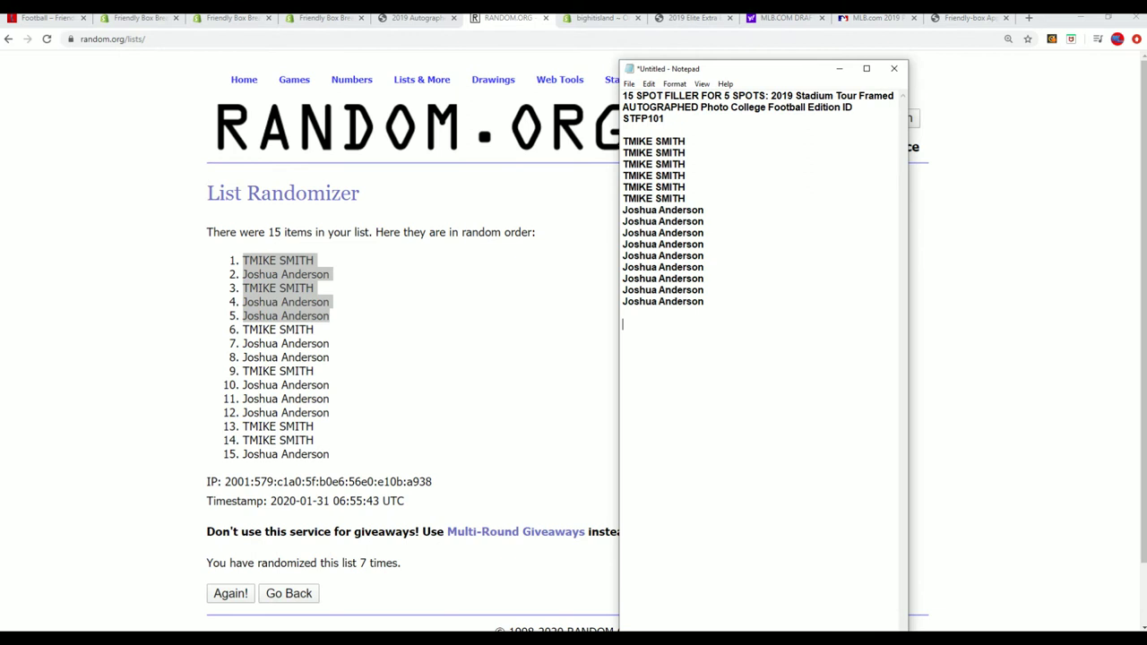
pyautogui.hotkey('ctrl', 'v')
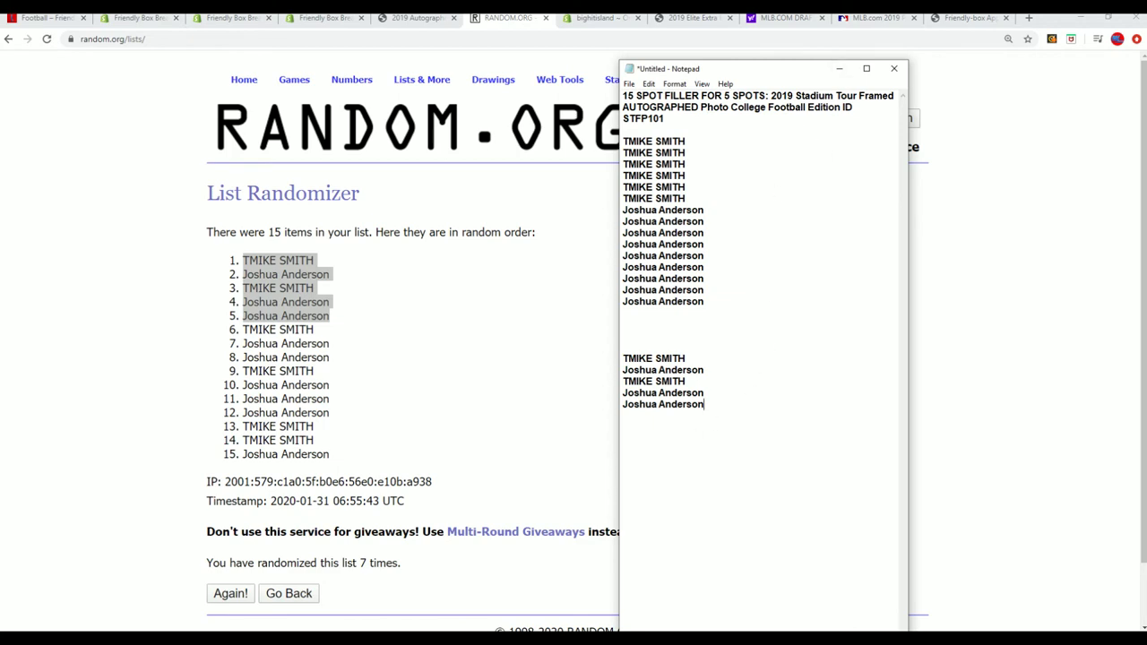
pyautogui.click(45, 18)
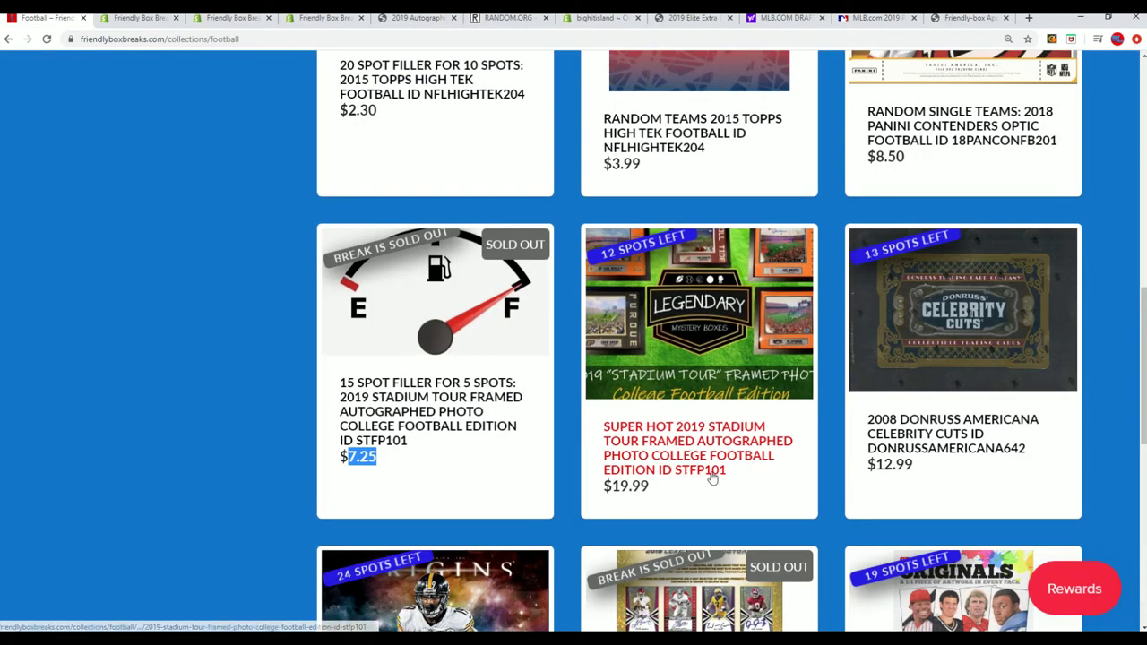
pyautogui.moveTo(726, 470); pyautogui.dragTo(635, 470)
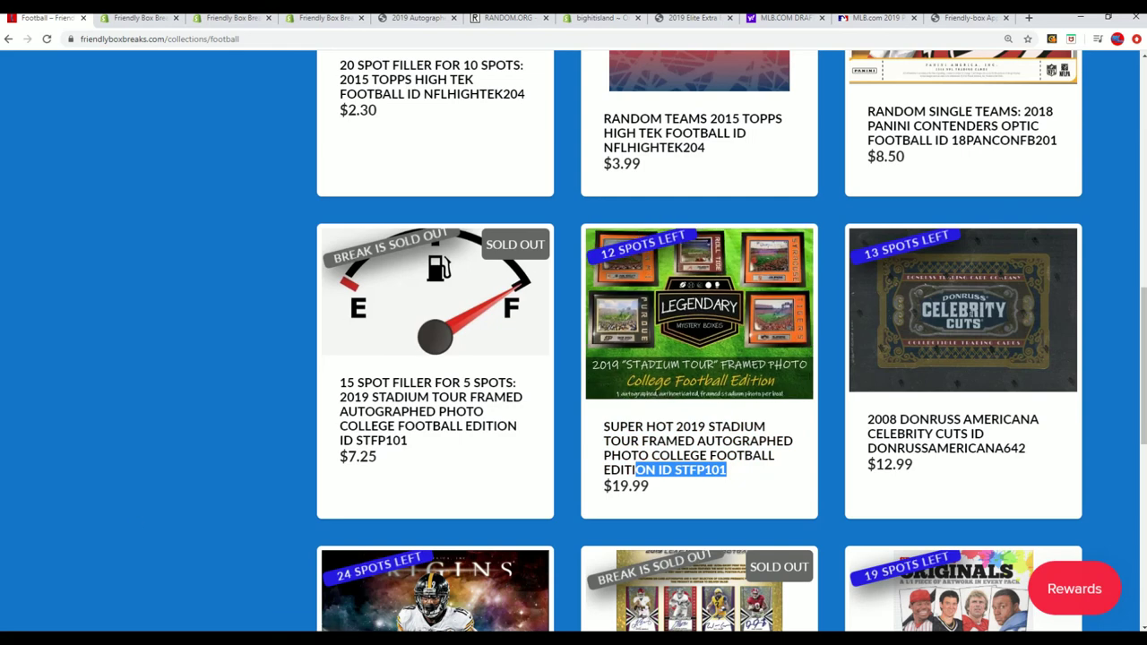